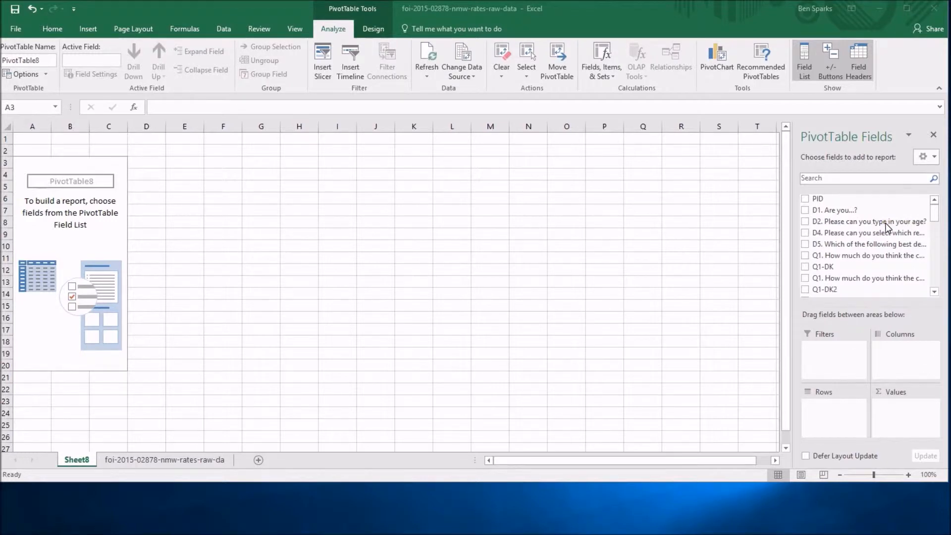
# - Add the field "D2. Please can you type in your age?" to the PivotTable as both values and rows
pyautogui.click(804, 222)
pyautogui.click(804, 223)
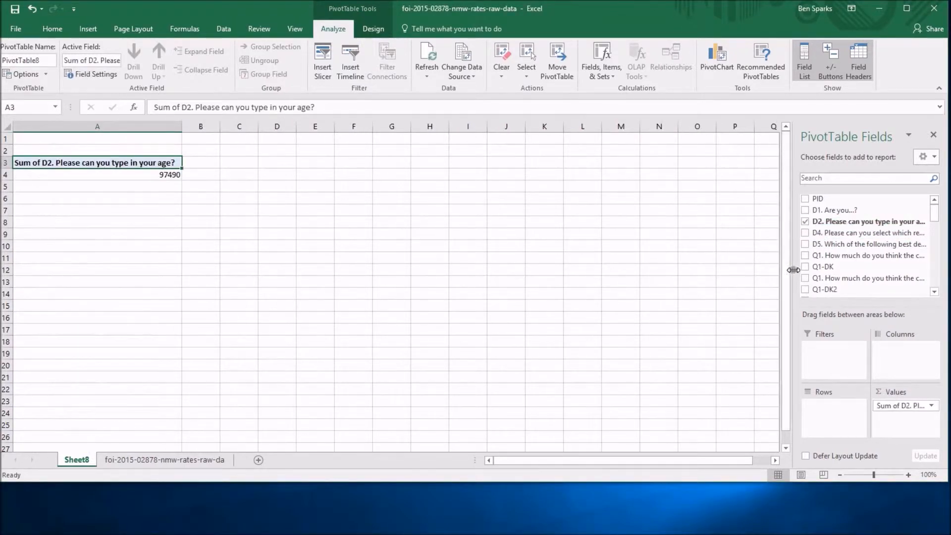
pyautogui.click(150, 172)
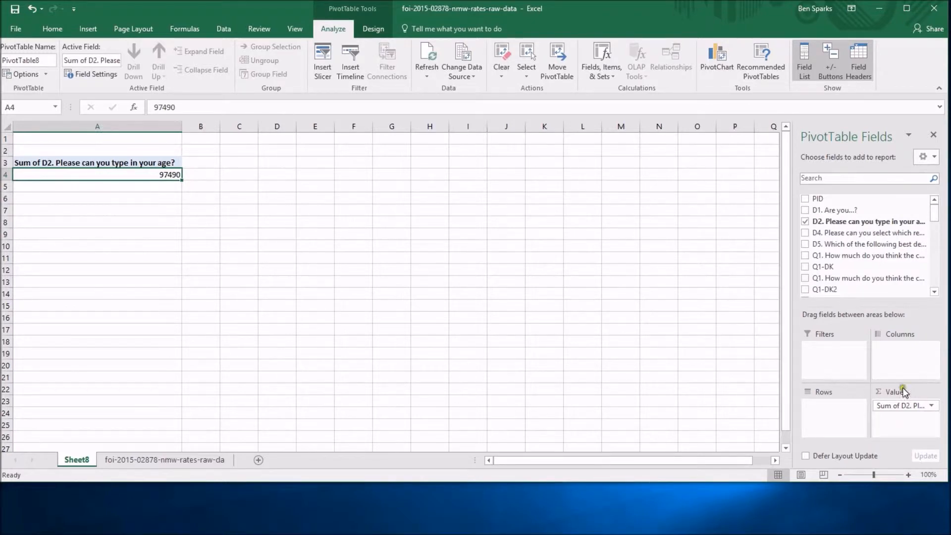
pyautogui.moveTo(852, 227); pyautogui.dragTo(837, 418)
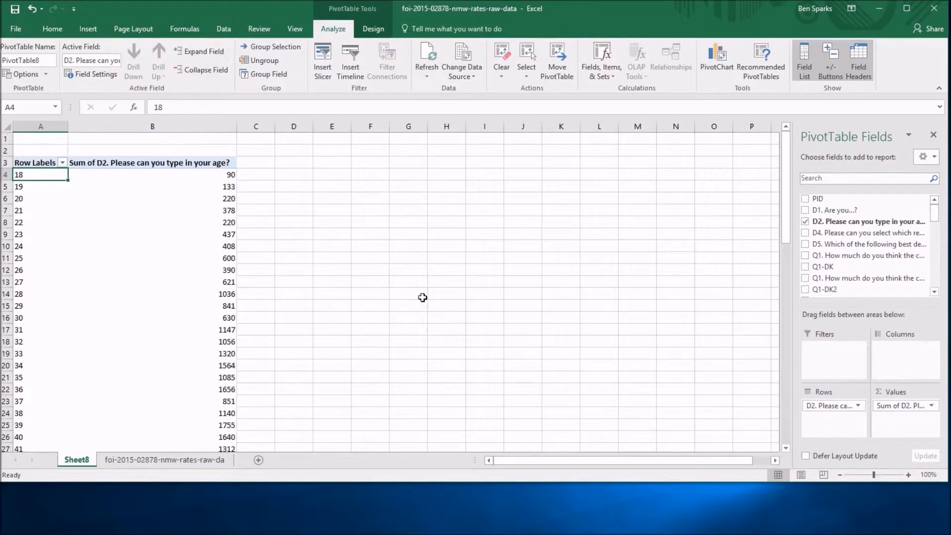
# - Examine the age row labels and the sum for age 18 to see what the values represent
pyautogui.click(34, 180)
pyautogui.click(22, 199)
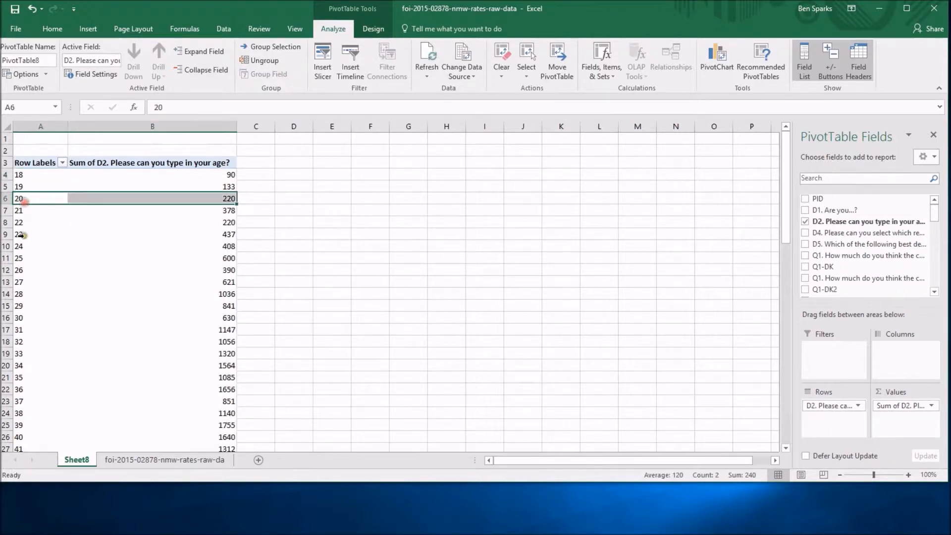
pyautogui.click(22, 234)
pyautogui.click(22, 280)
pyautogui.click(23, 175)
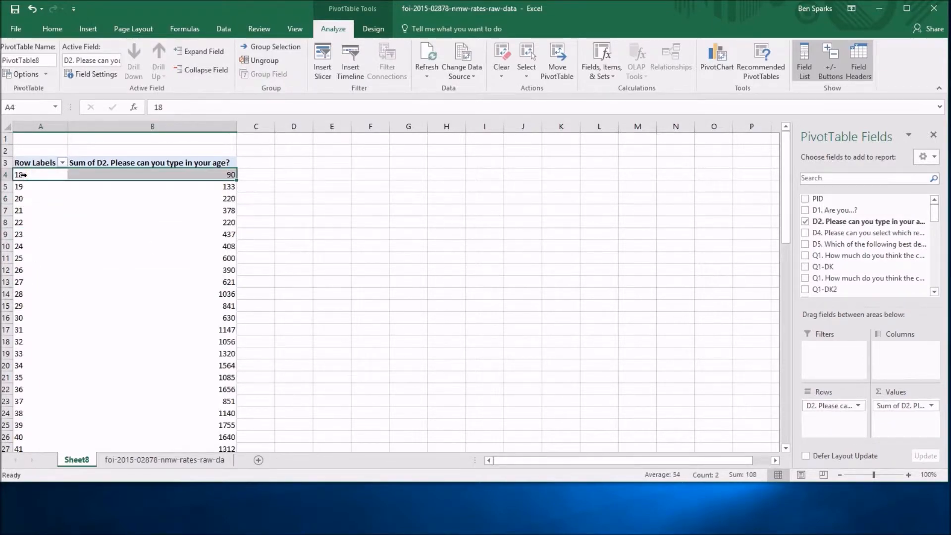
pyautogui.click(228, 175)
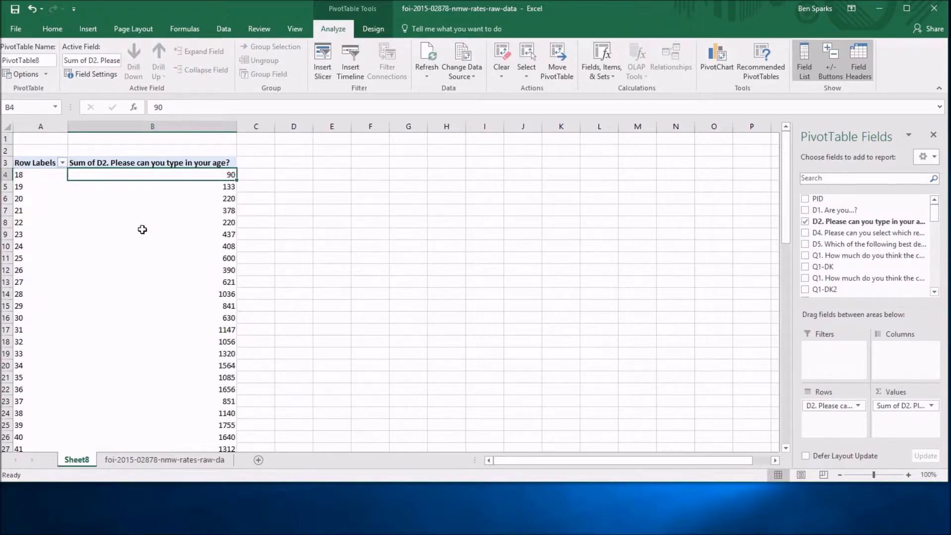
pyautogui.moveTo(224, 175)
pyautogui.moveTo(180, 176)
# - Change the age value field's summary calculation to Count
pyautogui.click(895, 406)
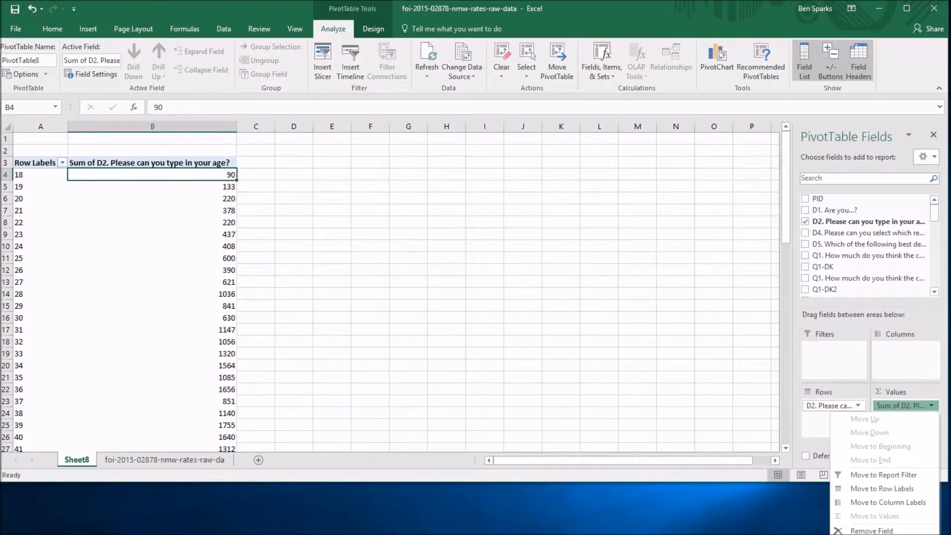
pyautogui.click(190, 176)
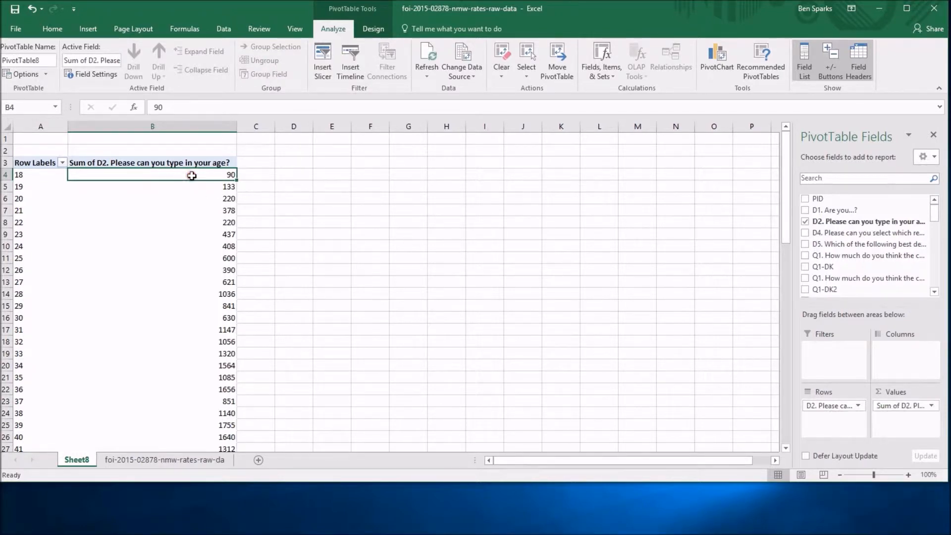
pyautogui.rightClick(226, 173)
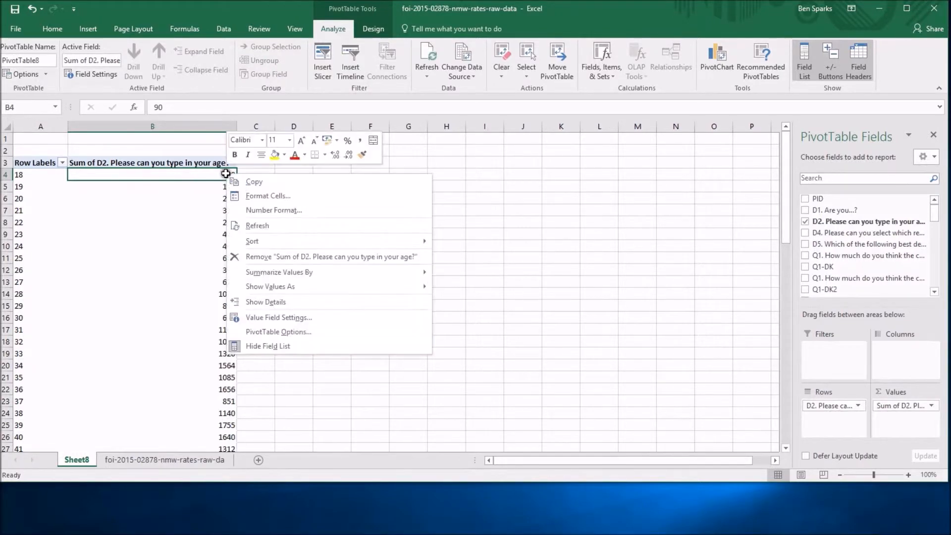
pyautogui.click(266, 317)
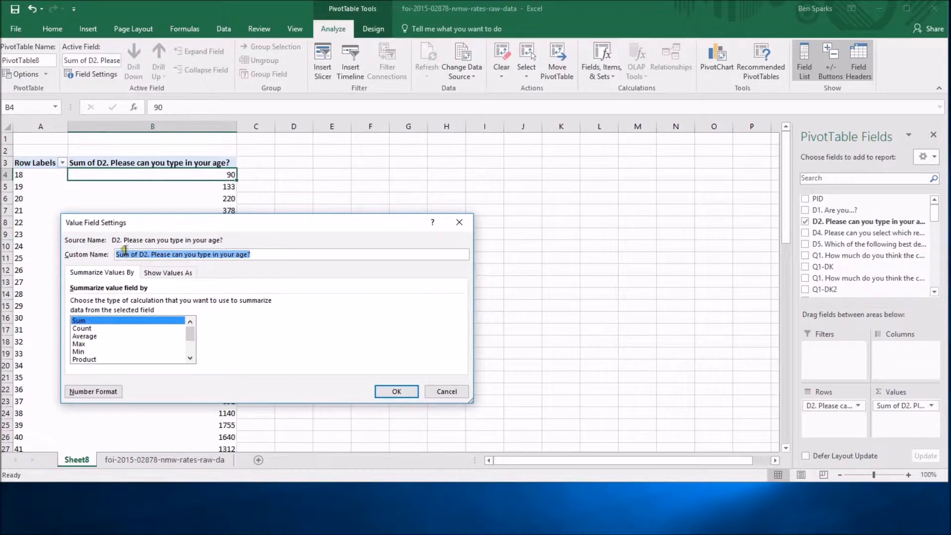
pyautogui.click(83, 328)
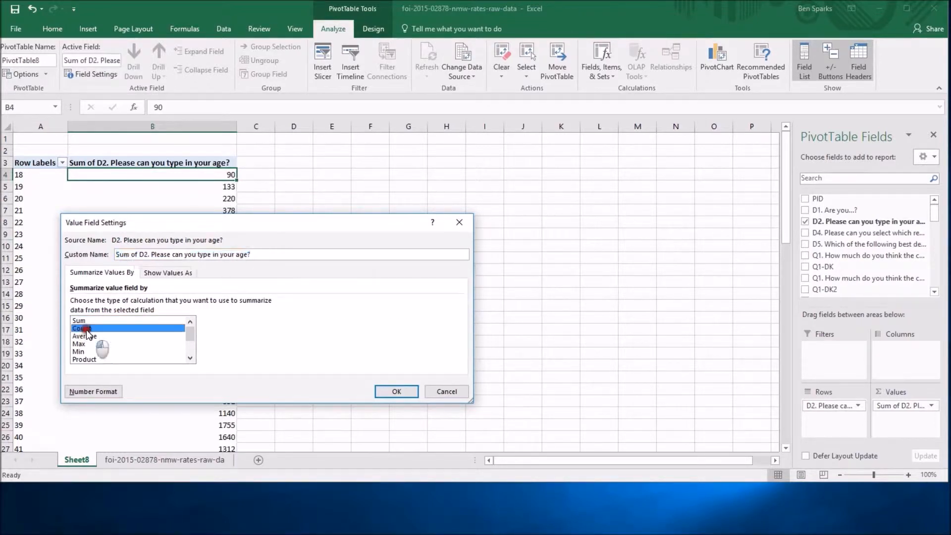
pyautogui.click(89, 337)
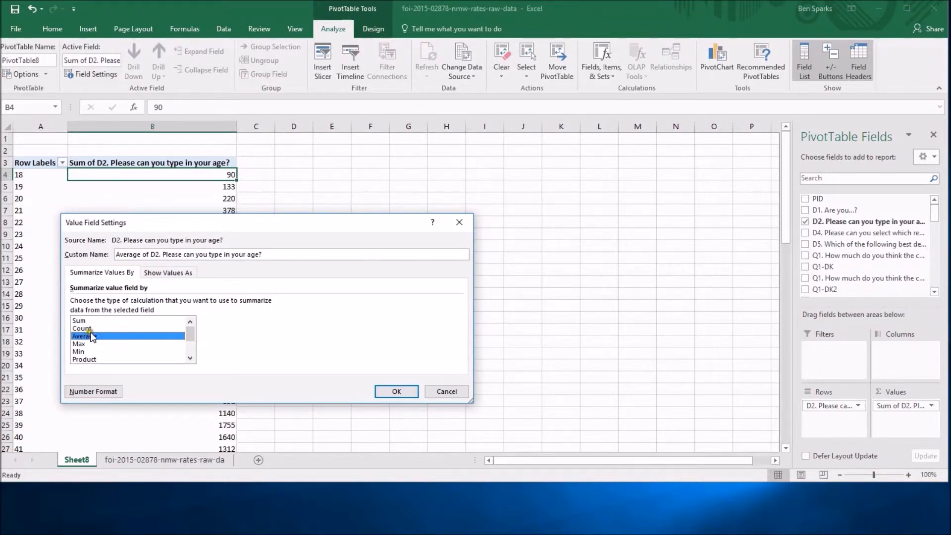
pyautogui.click(83, 329)
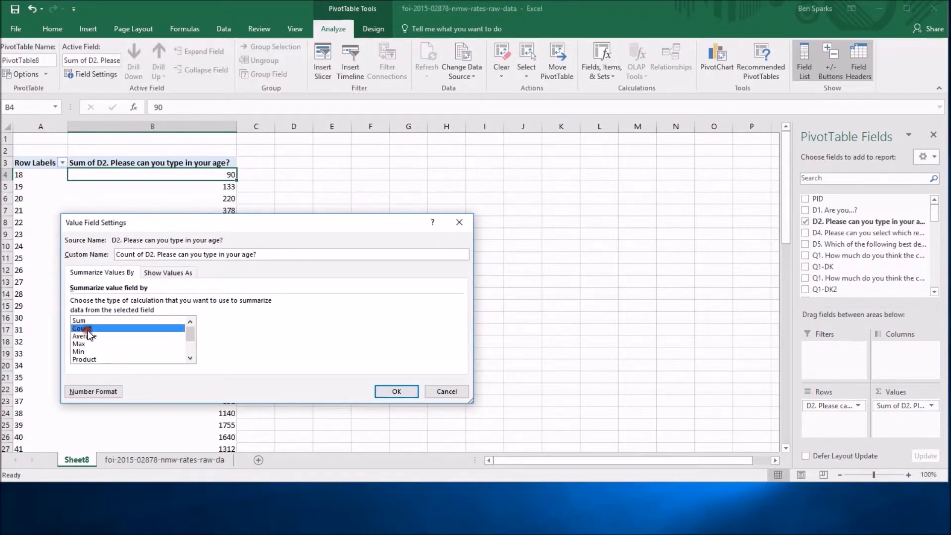
pyautogui.click(391, 394)
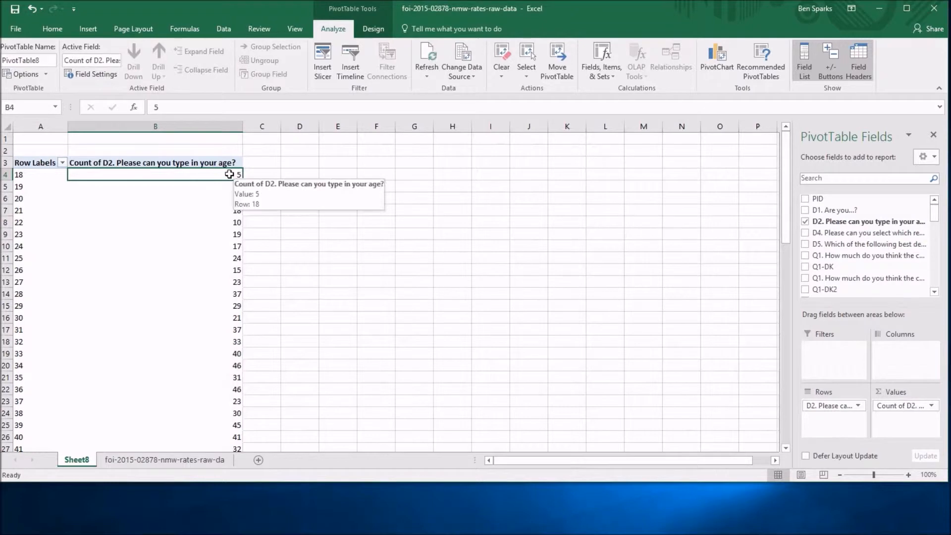
# - Look through the counts listed for the individual ages
pyautogui.click(30, 187)
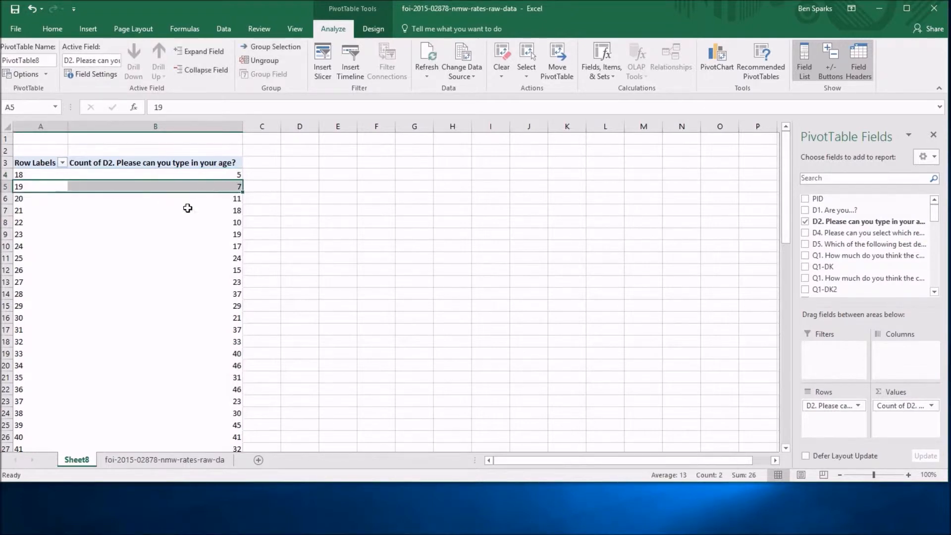
pyautogui.click(177, 224)
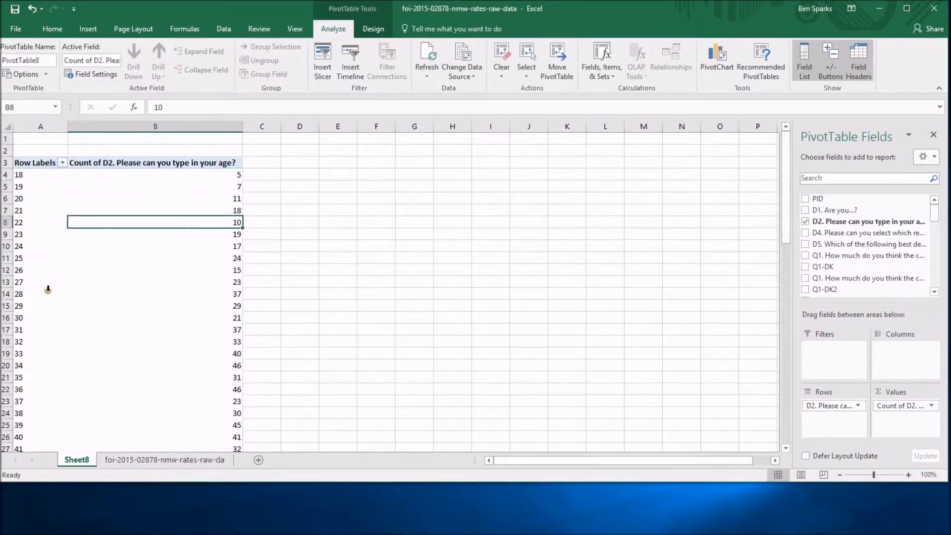
pyautogui.click(22, 320)
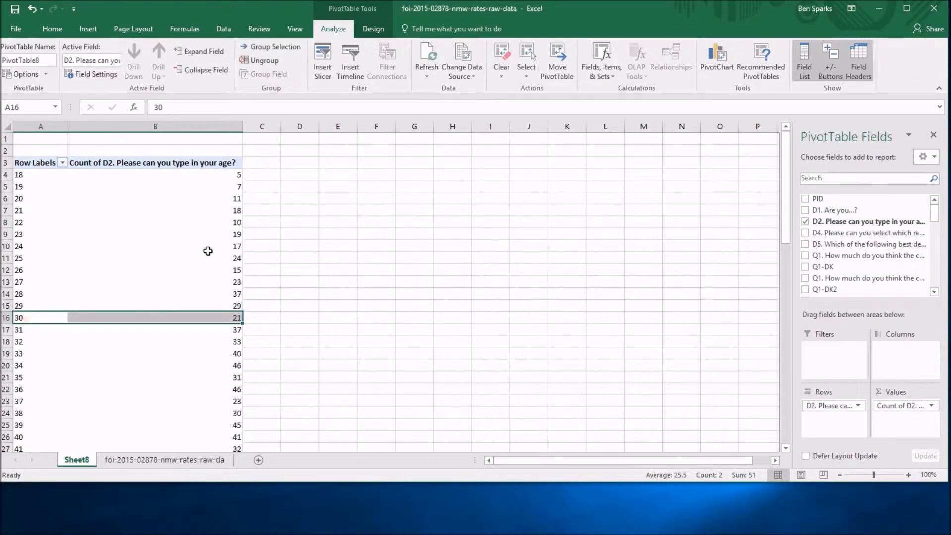
pyautogui.scroll(-13, 135, 245)
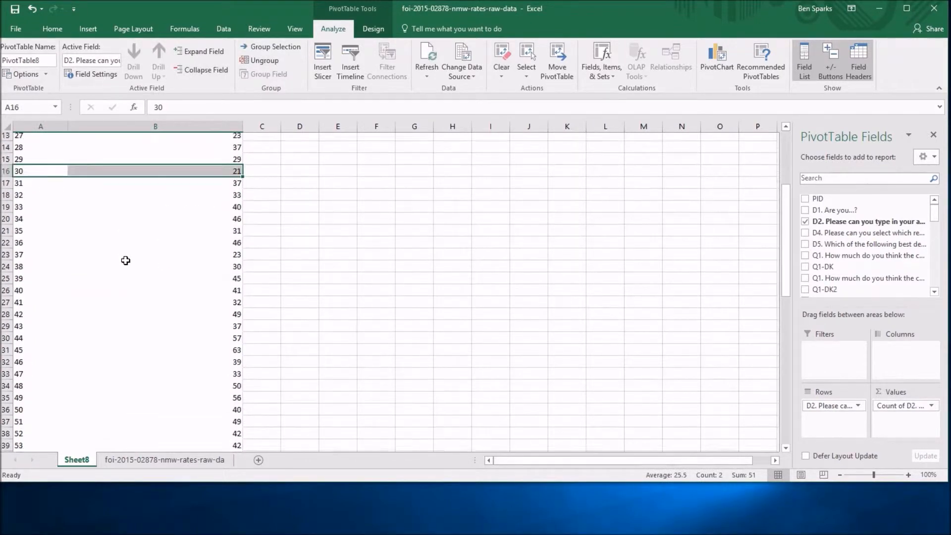
pyautogui.scroll(13, 125, 261)
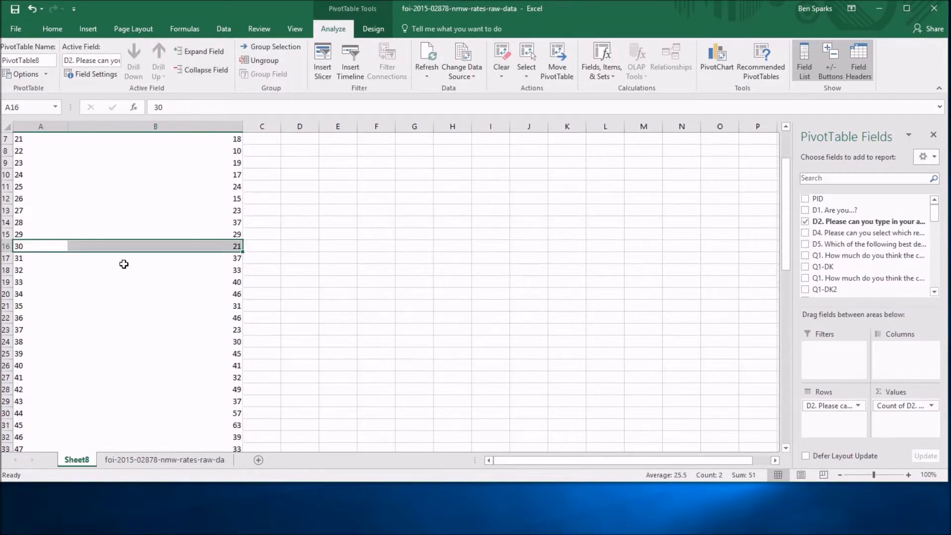
pyautogui.click(17, 175)
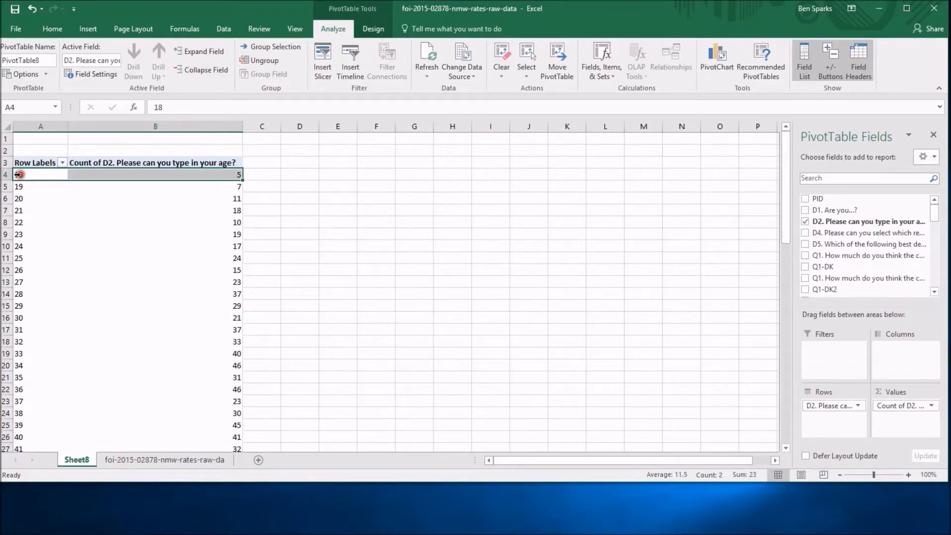
# - Group the age row labels from 18 to 86 in intervals of 10, and ungroup them again
pyautogui.click(34, 176)
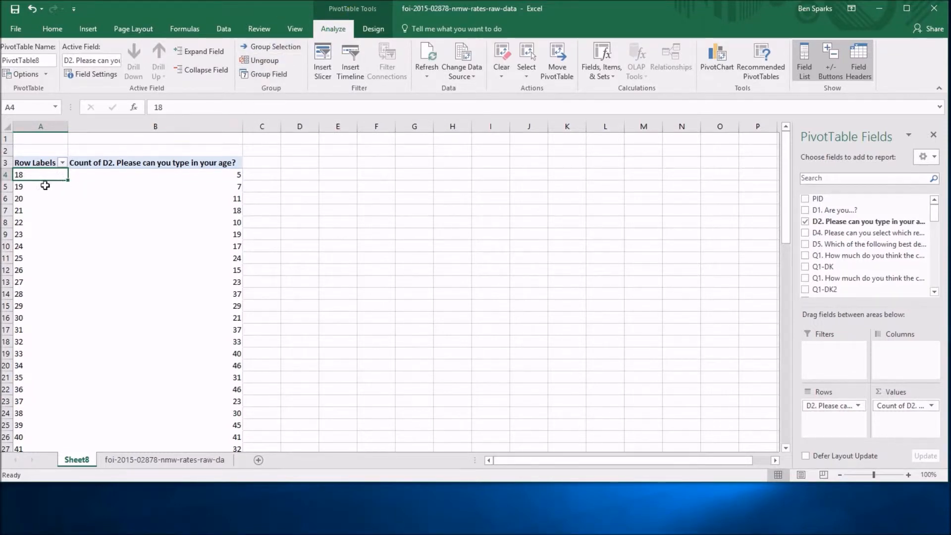
pyautogui.rightClick(31, 174)
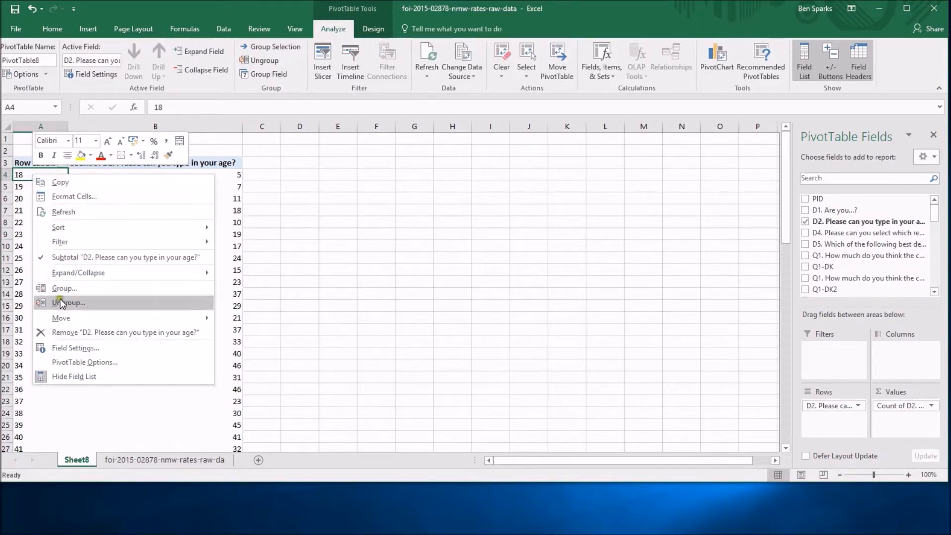
pyautogui.click(17, 173)
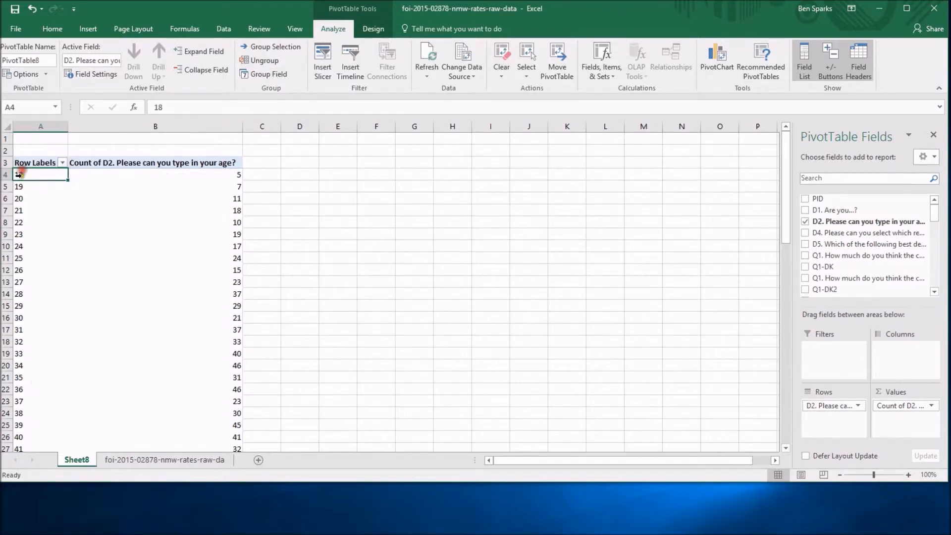
pyautogui.click(267, 73)
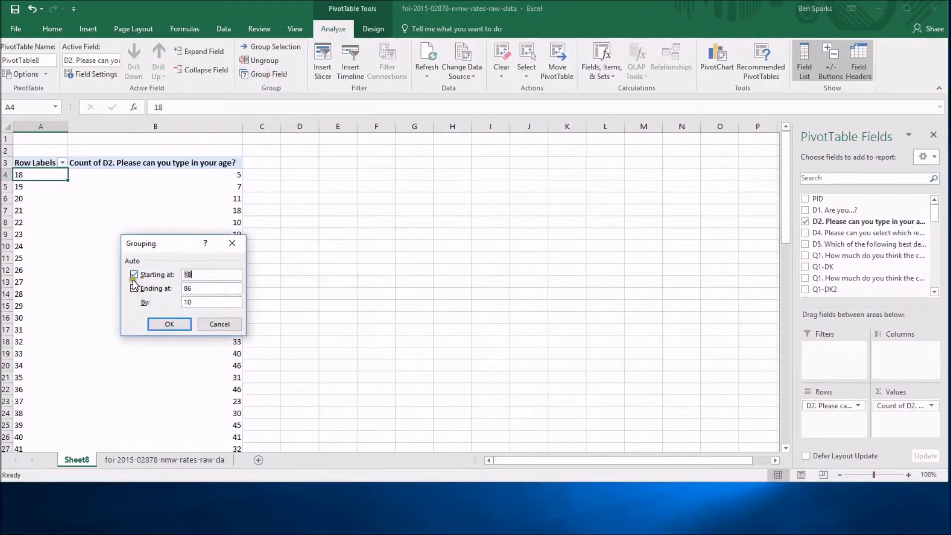
pyautogui.click(134, 288)
pyautogui.click(182, 328)
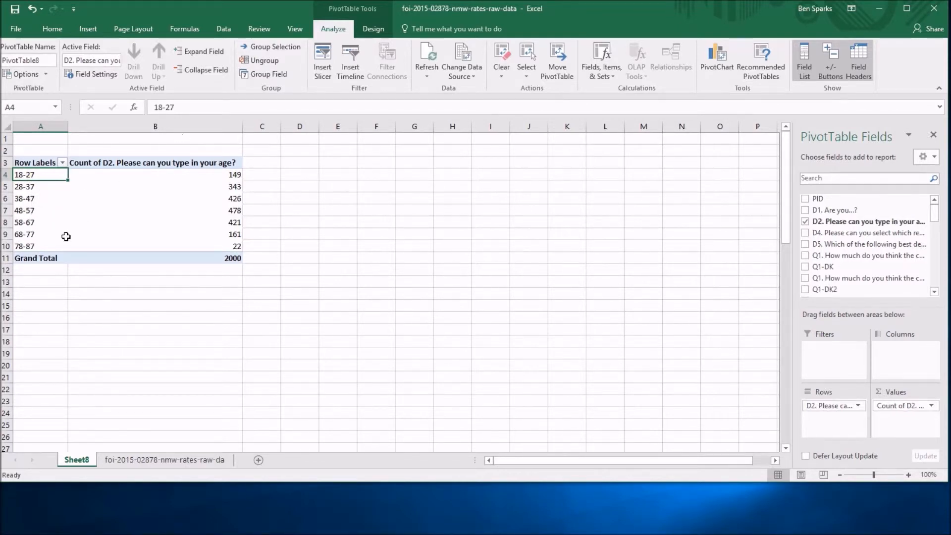
pyautogui.click(263, 61)
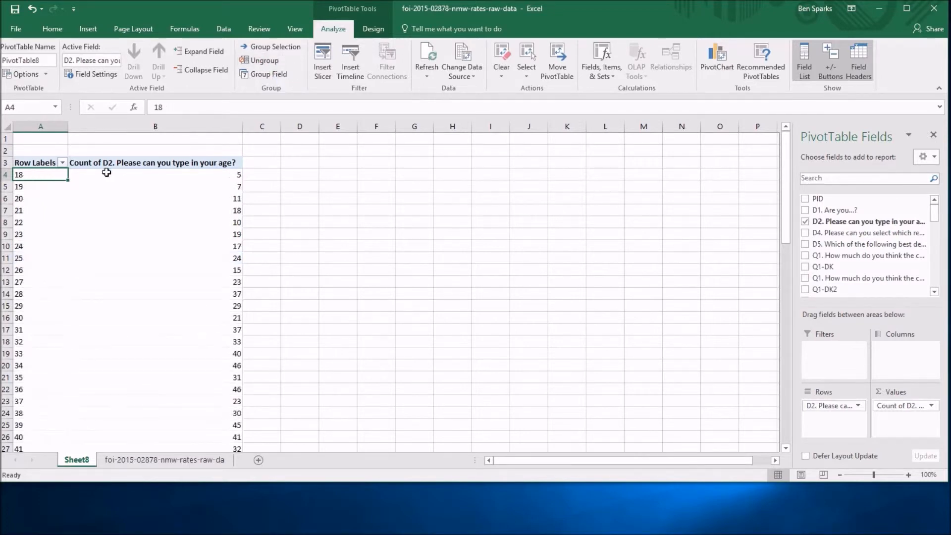
# - Group the age row labels in intervals of 10, starting at 10
pyautogui.click(271, 74)
pyautogui.click(208, 275)
pyautogui.press('BackSpace')
pyautogui.write('0')
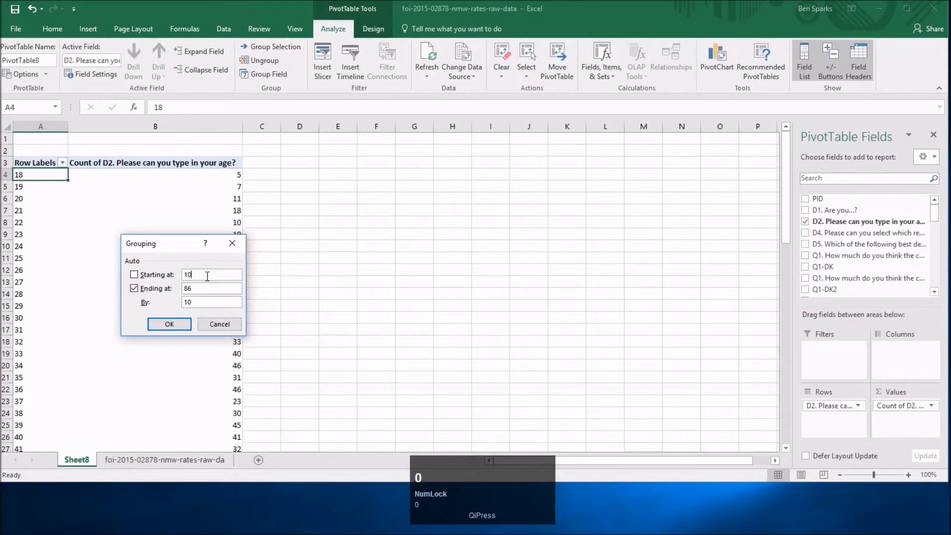
pyautogui.click(213, 274)
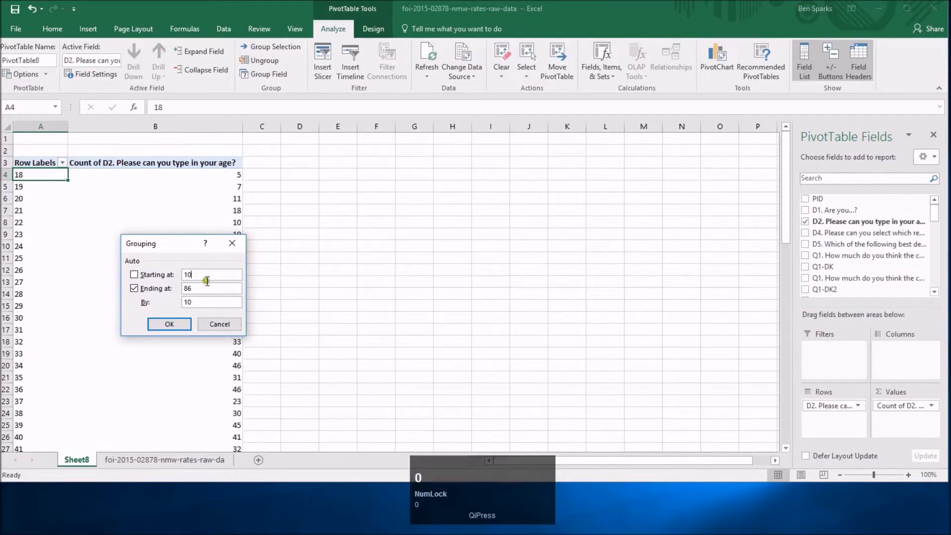
pyautogui.click(177, 324)
pyautogui.click(170, 324)
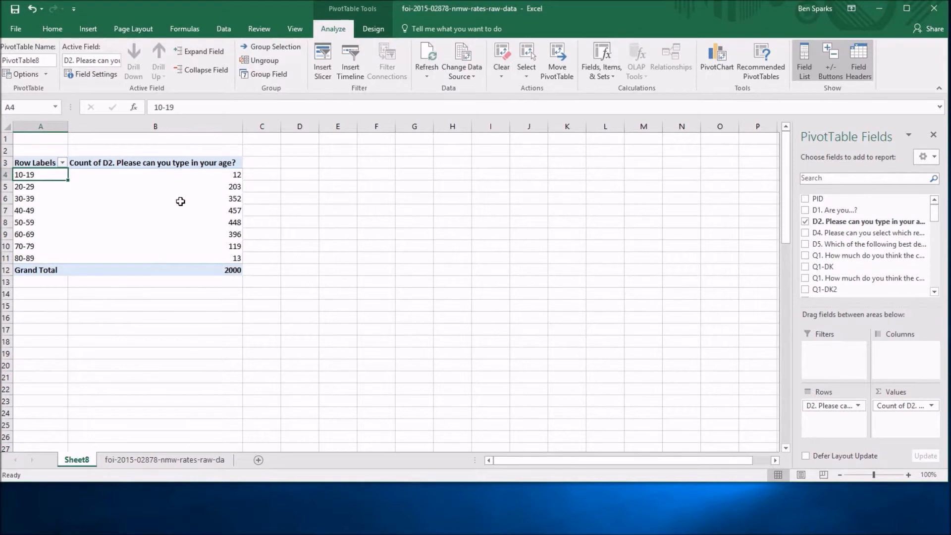
# - Insert a clustered column PivotChart of the age group counts, and delete it again
pyautogui.click(89, 29)
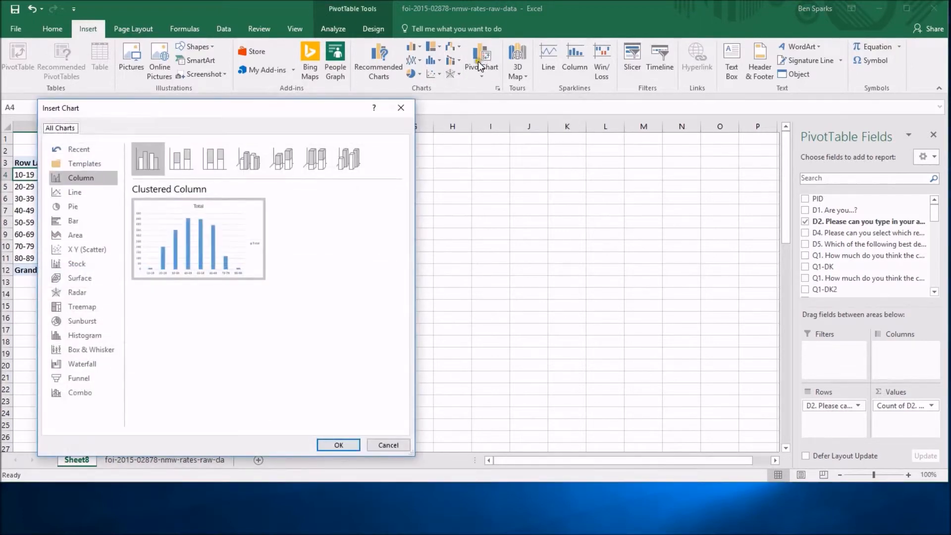
pyautogui.moveTo(224, 241)
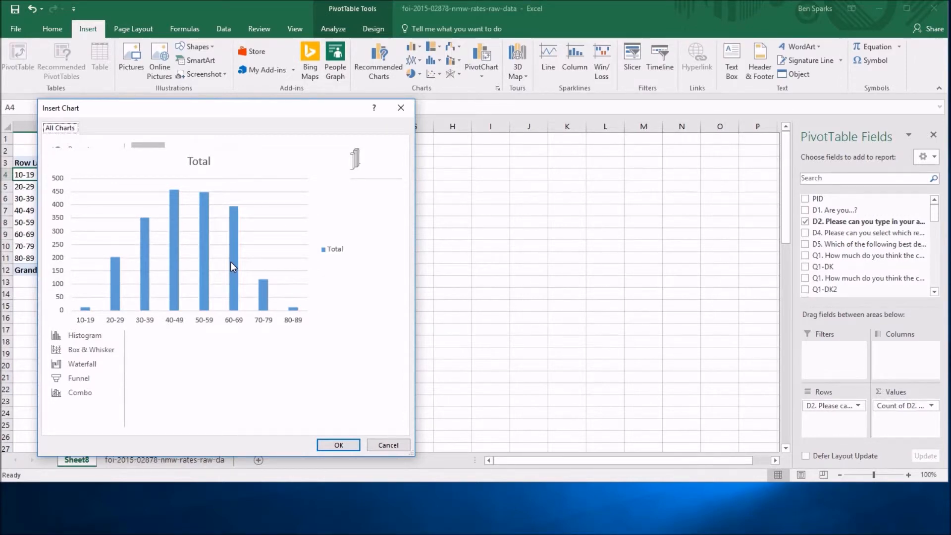
pyautogui.click(212, 256)
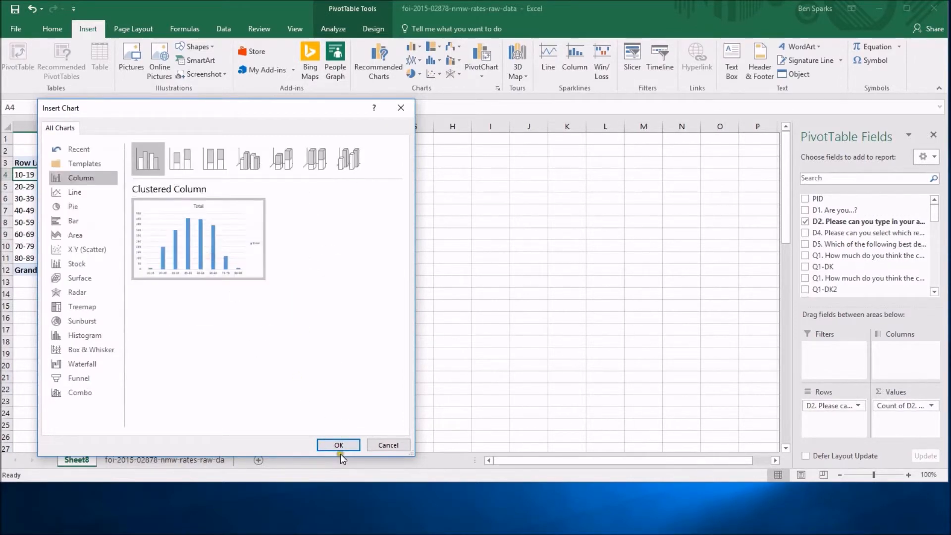
pyautogui.click(339, 445)
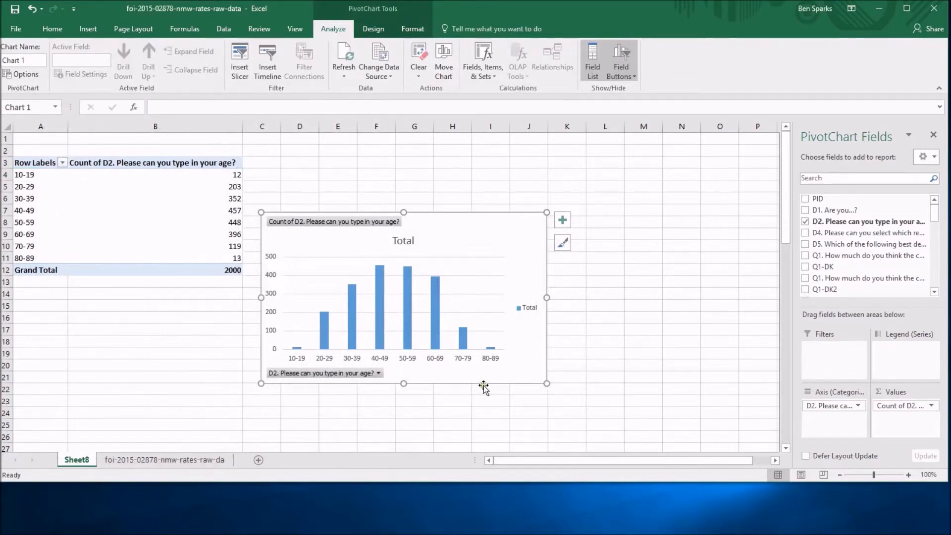
pyautogui.click(296, 356)
pyautogui.press('Delete')
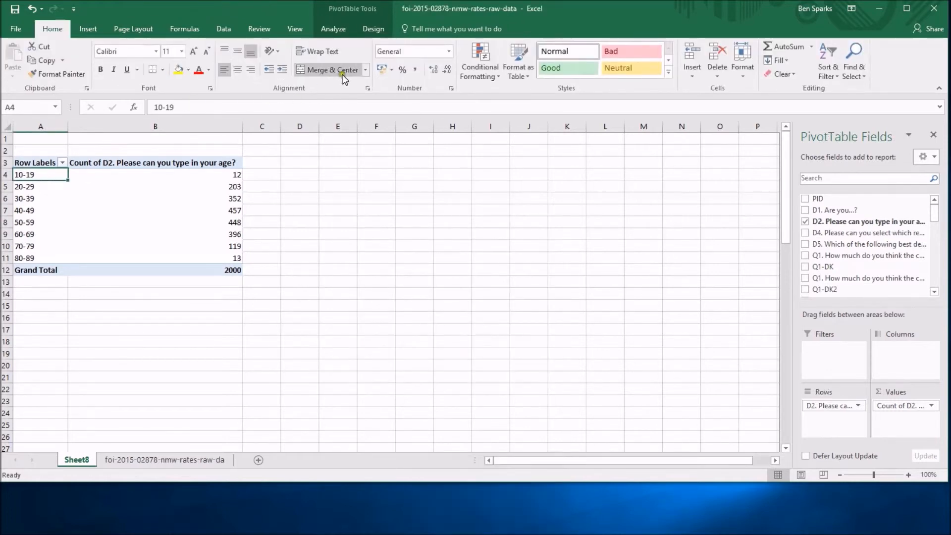
# - Ungroup the ten-year age row labels back into individual ages
pyautogui.click(24, 195)
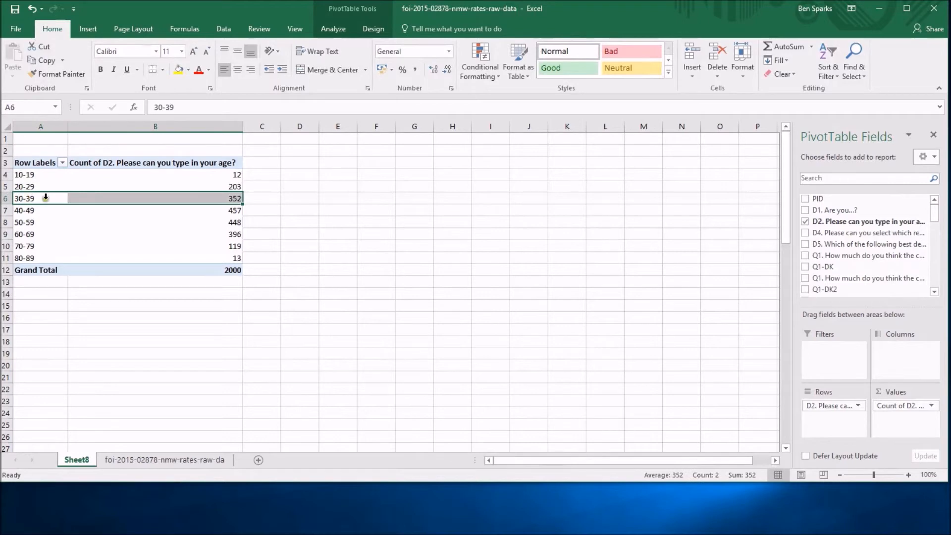
pyautogui.click(333, 29)
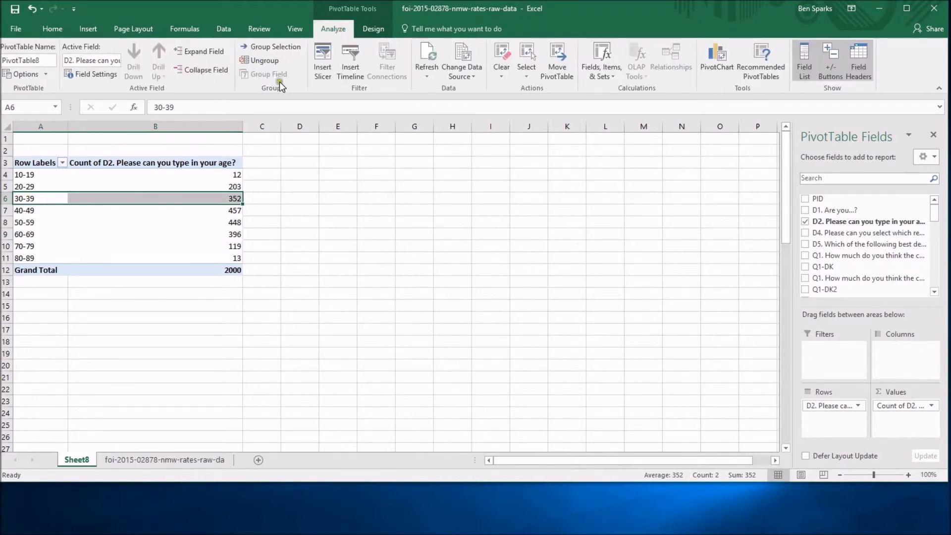
pyautogui.click(265, 60)
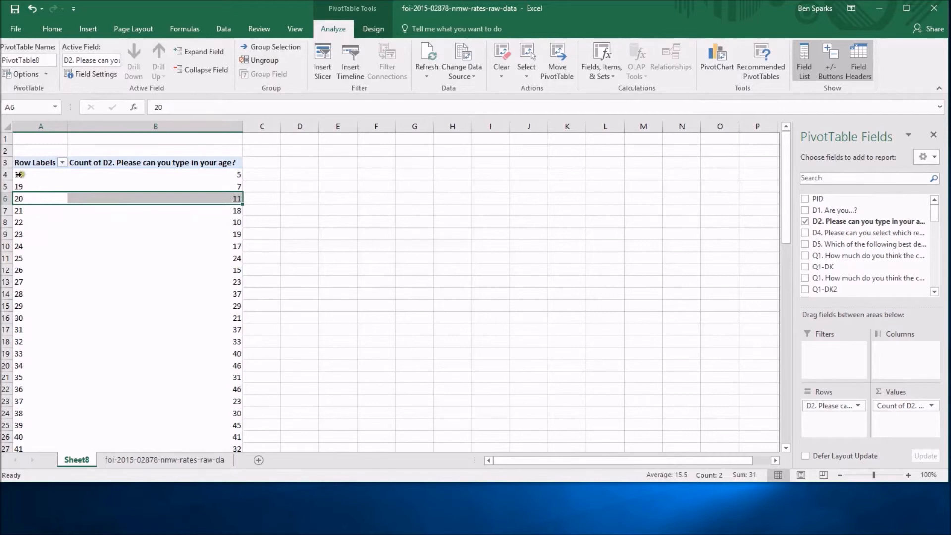
# - Combine the age row labels 18, 19 and 20 into one custom group, and collapse and expand it once
pyautogui.moveTo(25, 174); pyautogui.dragTo(27, 198)
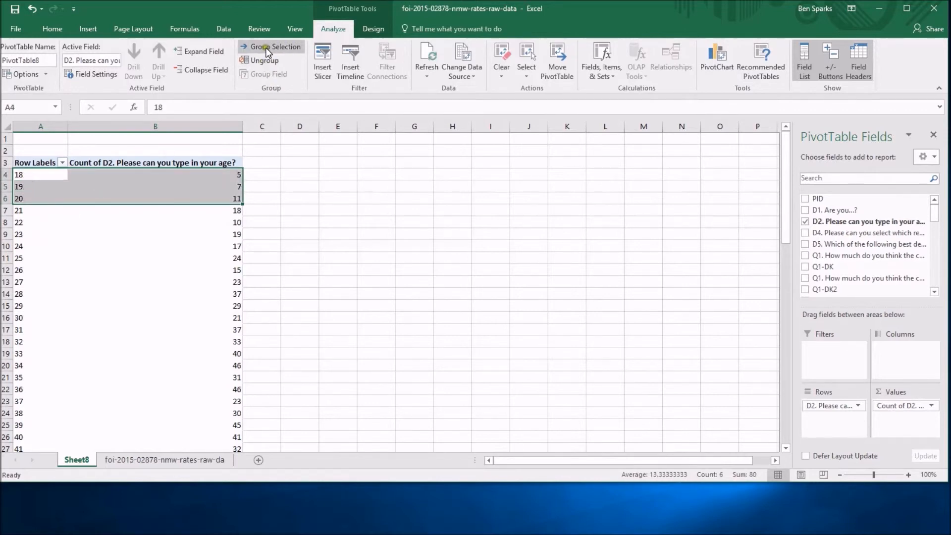
pyautogui.rightClick(42, 198)
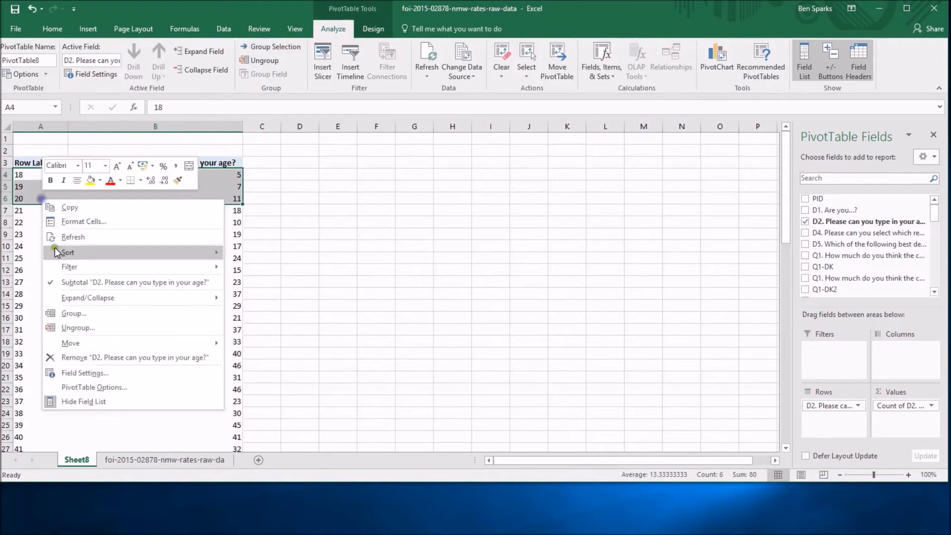
pyautogui.click(81, 313)
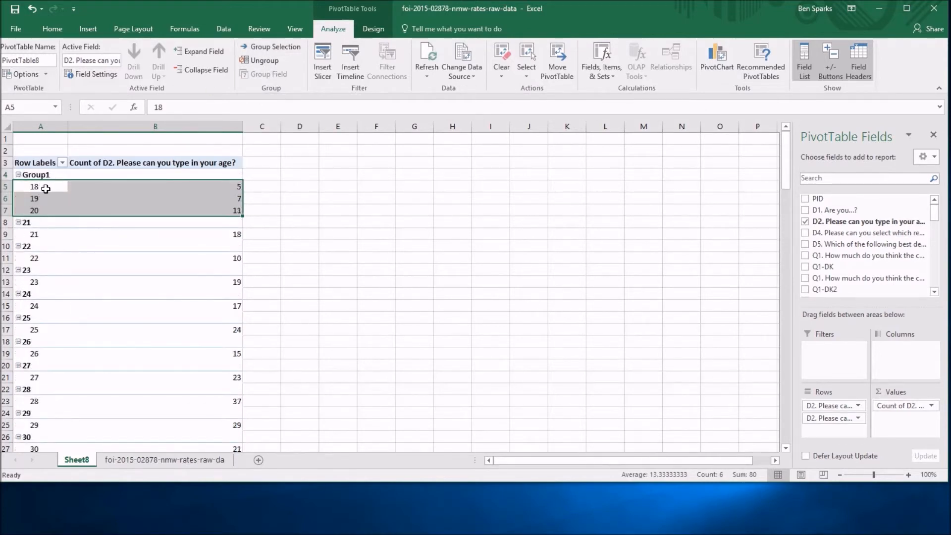
pyautogui.click(18, 175)
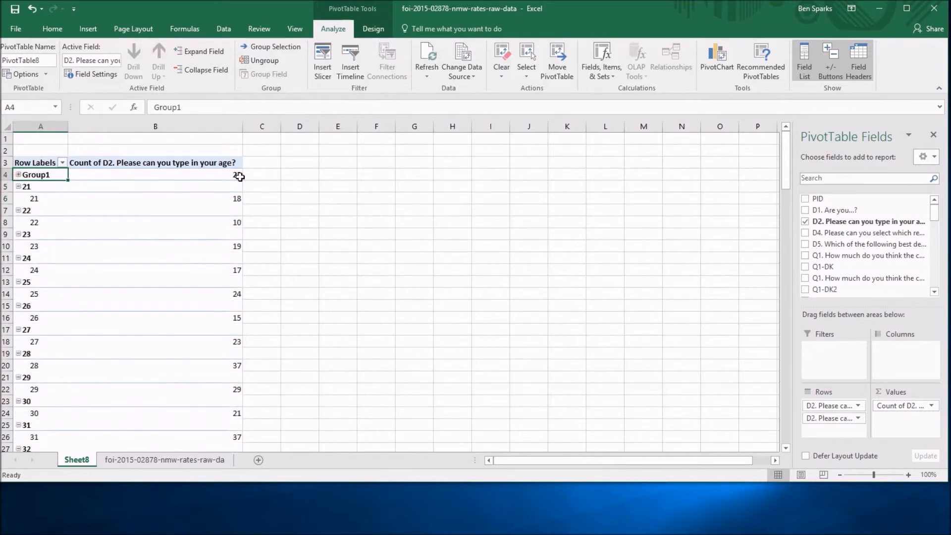
pyautogui.doubleClick(53, 177)
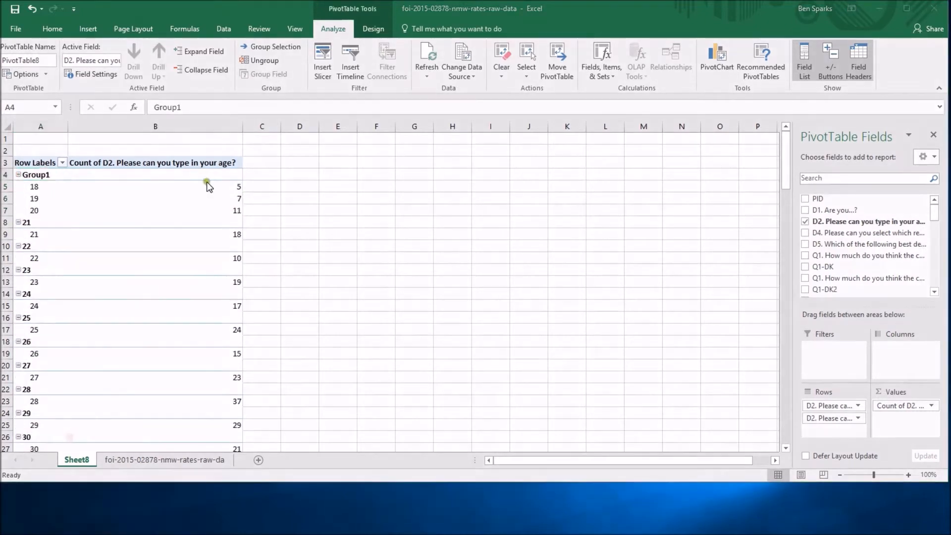
# - Rename the new custom age group 18-20 and collapse it
pyautogui.moveTo(191, 107); pyautogui.dragTo(153, 107)
pyautogui.write('18-20')
pyautogui.press('Return')
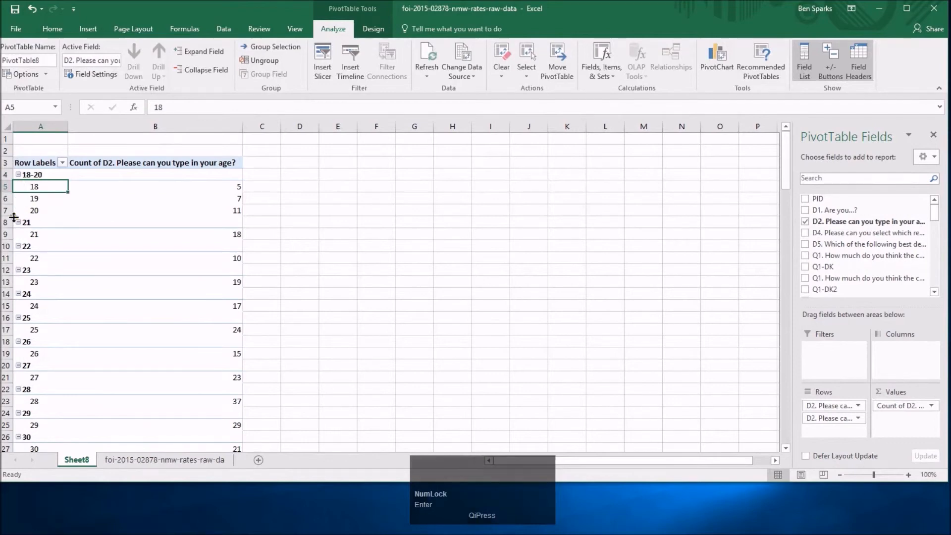
pyautogui.click(19, 175)
pyautogui.click(19, 187)
pyautogui.click(19, 187)
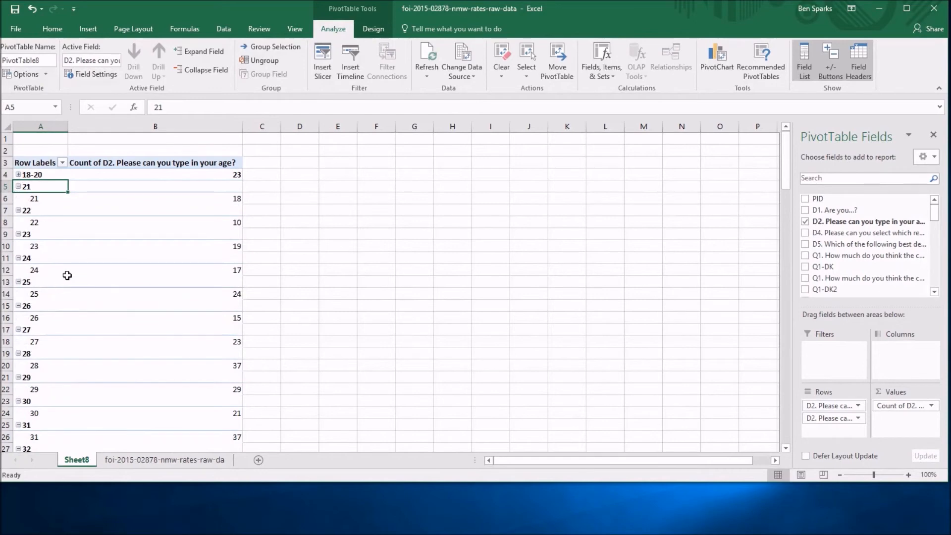